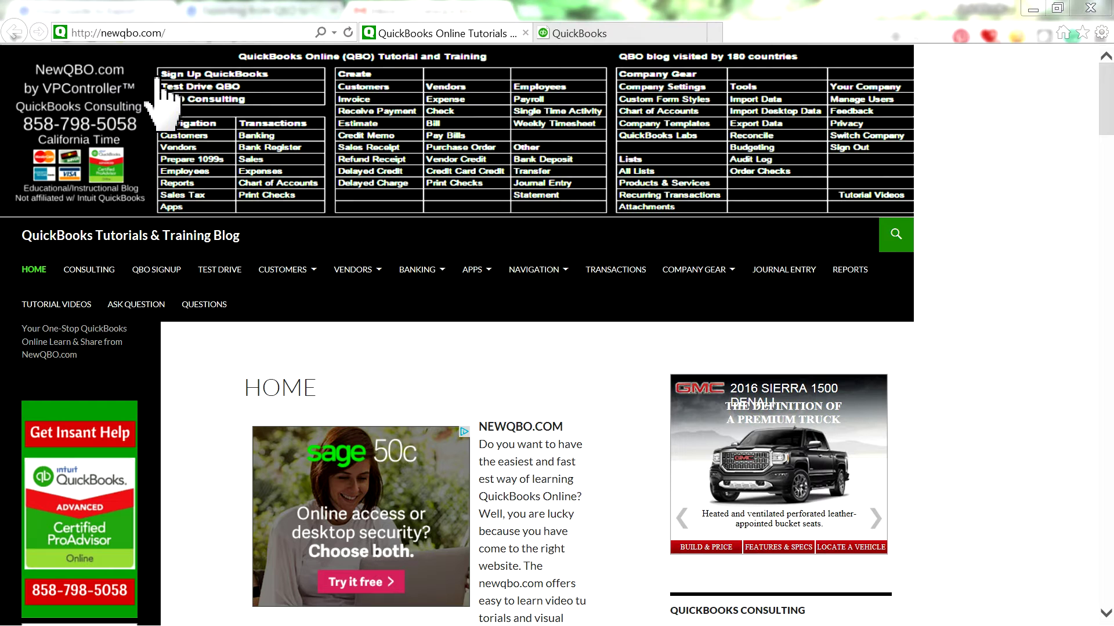
Step: Switch to the QuickBooks Online home dashboard for the NewQBO.com company
{"action": "left_click", "coordinate": [626, 34]}
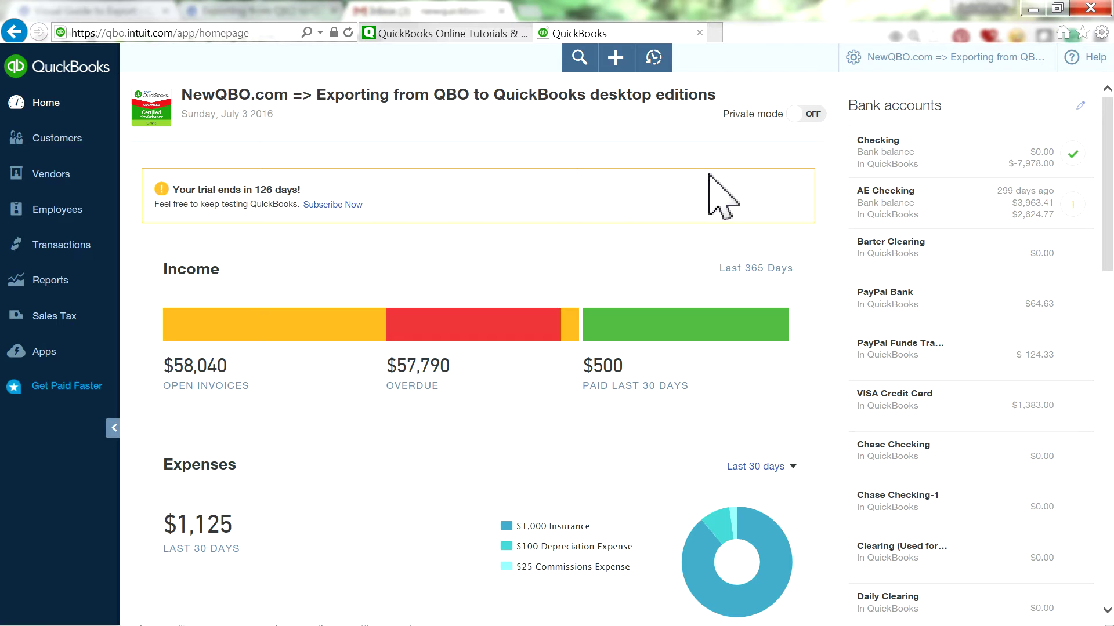
Step: Choose Export Data under Tools in the company gear menu
{"action": "left_click", "coordinate": [875, 55]}
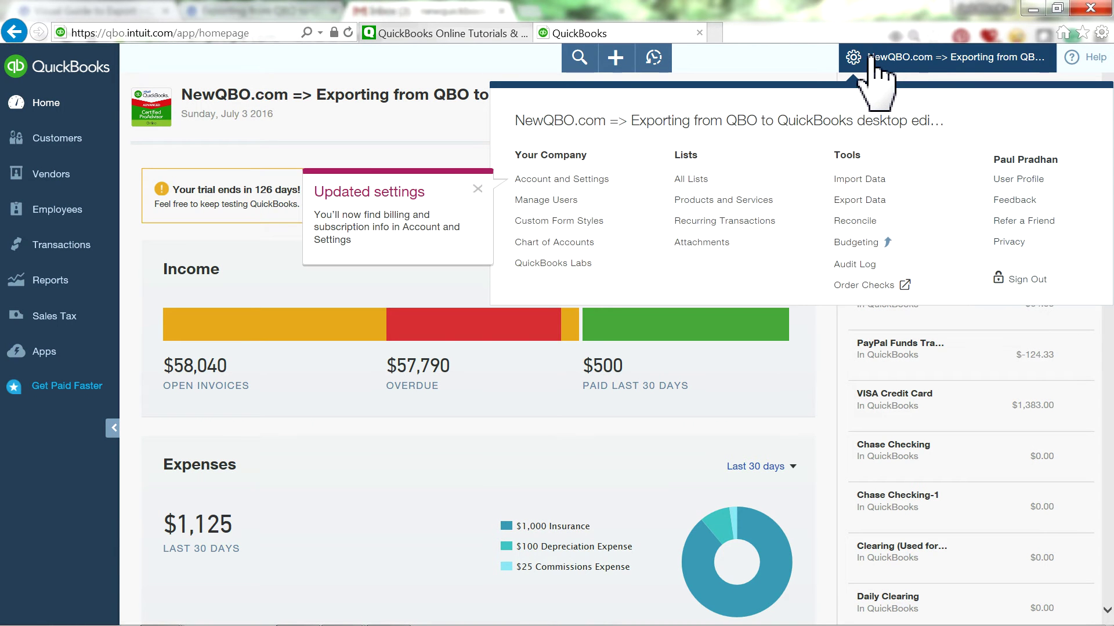
{"action": "left_click", "coordinate": [868, 200]}
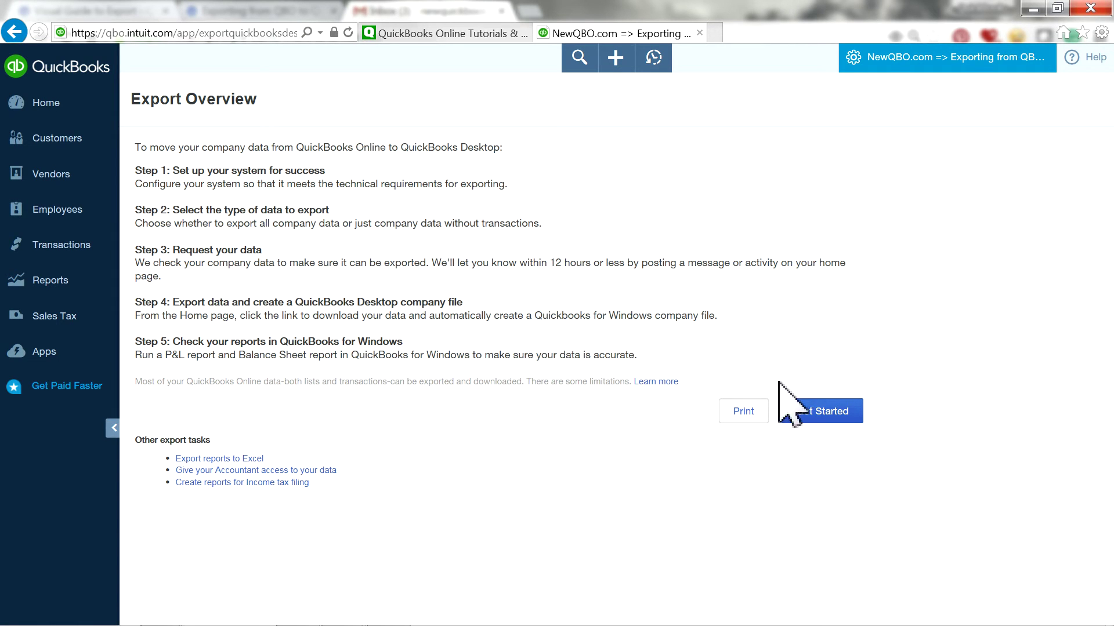
Step: Start the export with Get Started, then bring the Gmail inbox window forward
{"action": "left_click", "coordinate": [820, 413]}
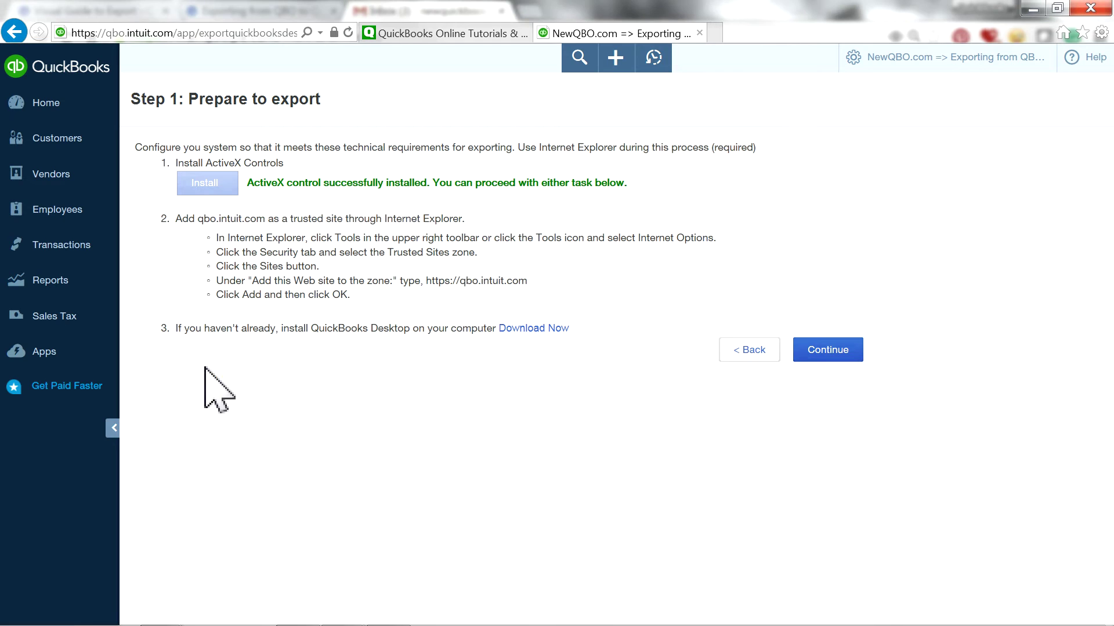
{"action": "mouse_move", "coordinate": [194, 621]}
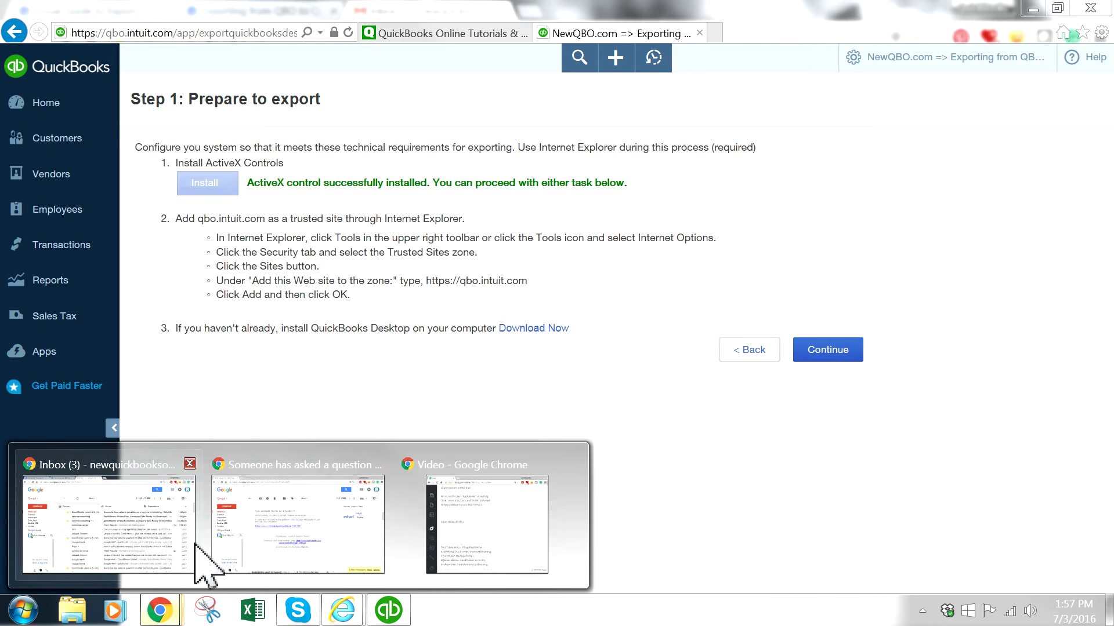
{"action": "left_click", "coordinate": [134, 525]}
Step: Read the Exporting from QBO article through the ActiveX install to Step 2: Select your Data
{"action": "left_click", "coordinate": [285, 12]}
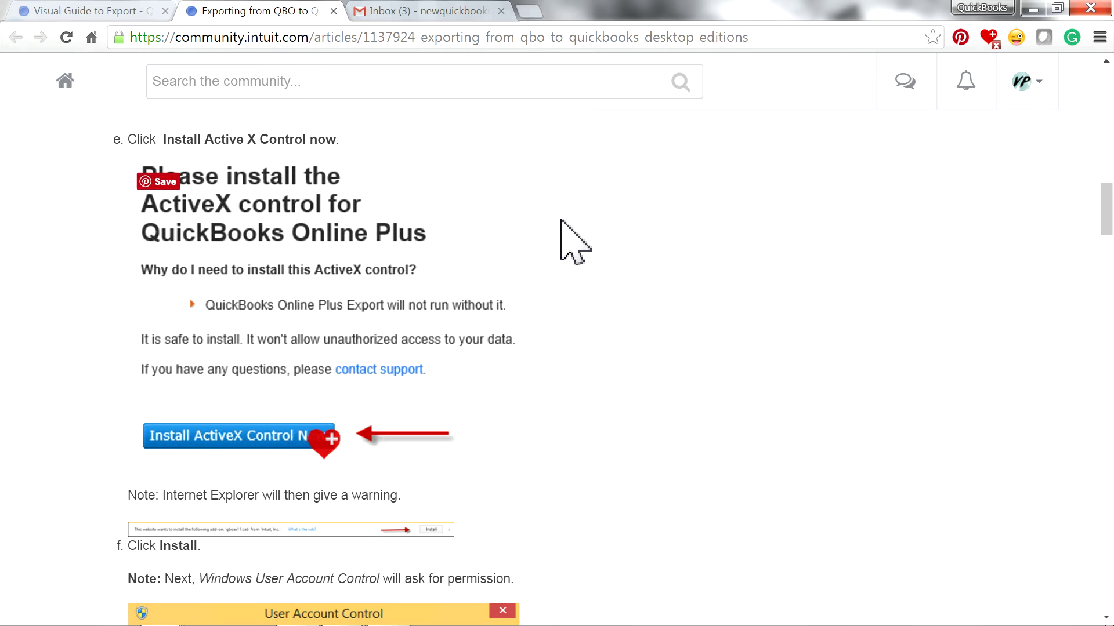
{"action": "scroll", "coordinate": [572, 238], "scroll_direction": "up", "scroll_amount": 3}
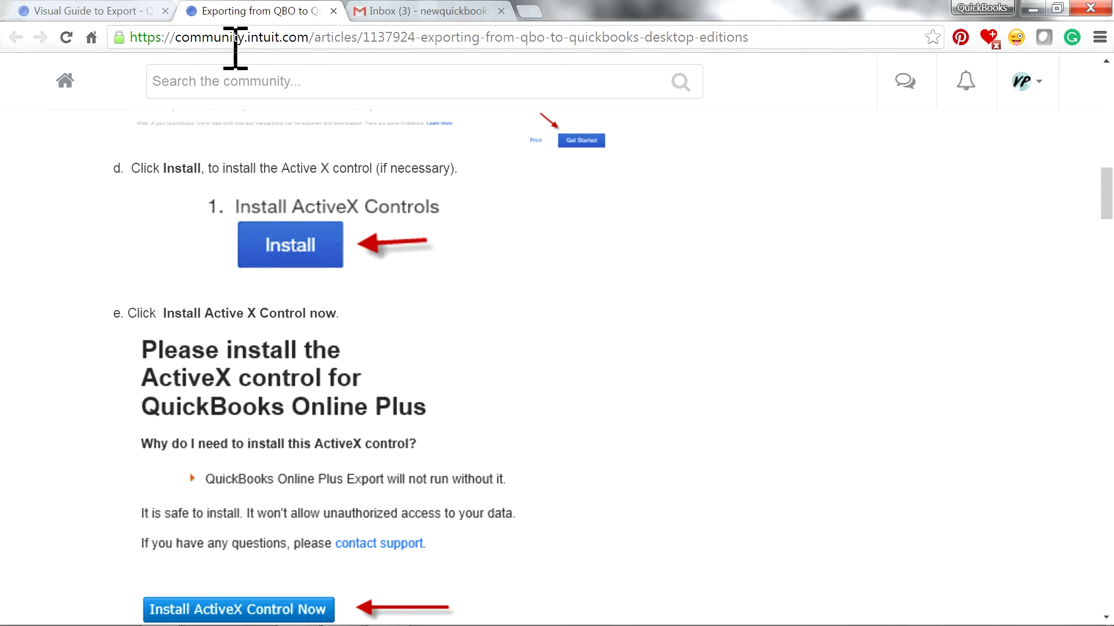
{"action": "left_click", "coordinate": [120, 11]}
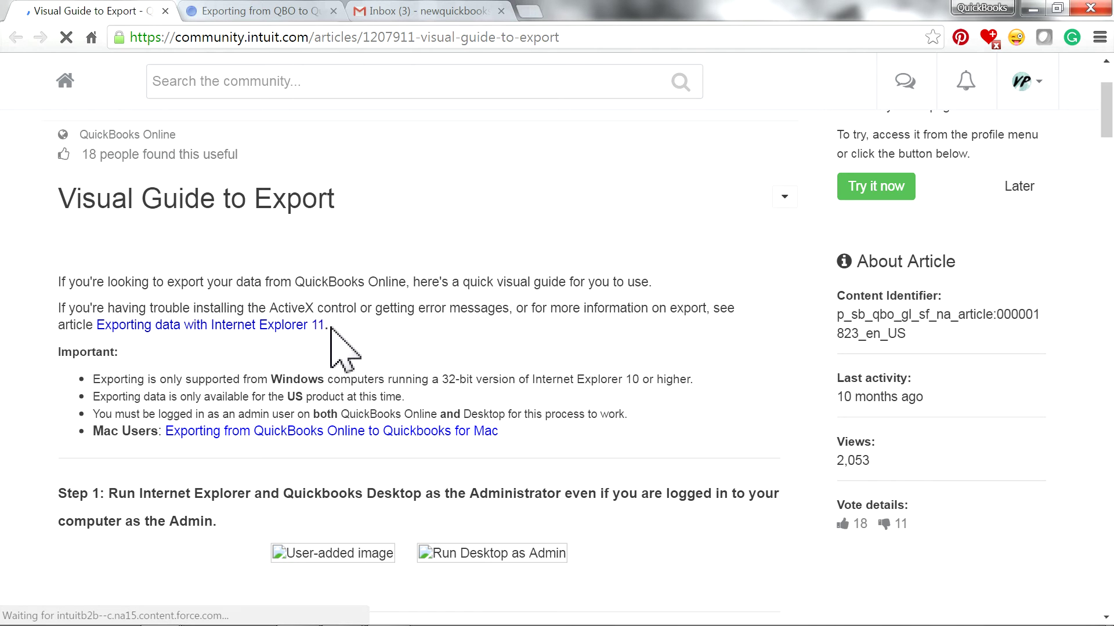
{"action": "left_click", "coordinate": [235, 8]}
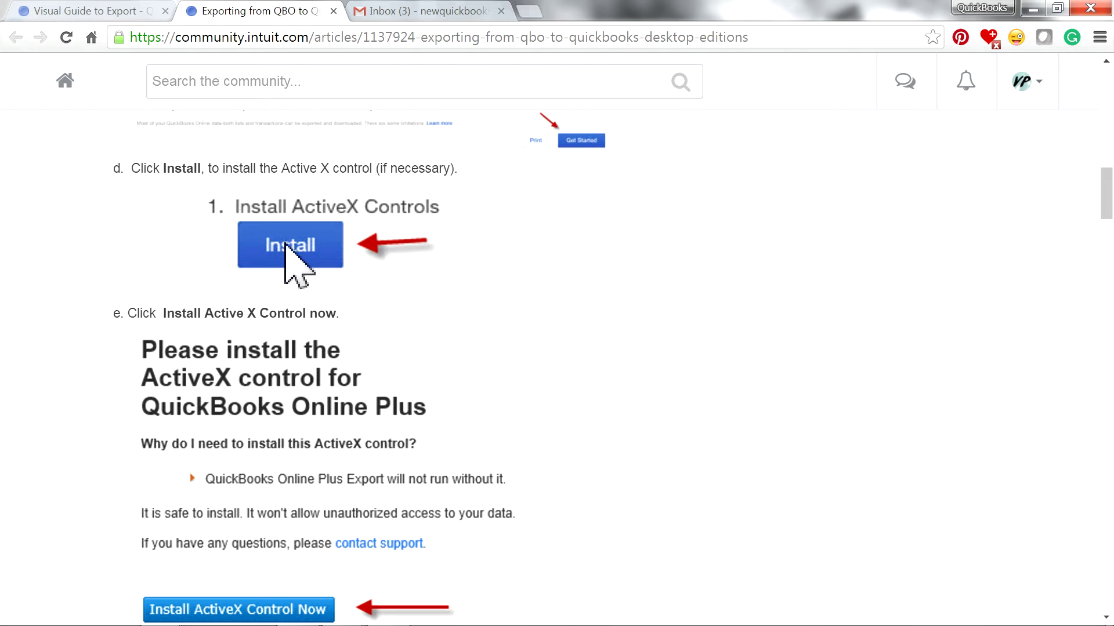
{"action": "scroll", "coordinate": [510, 395], "scroll_direction": "down", "scroll_amount": 1}
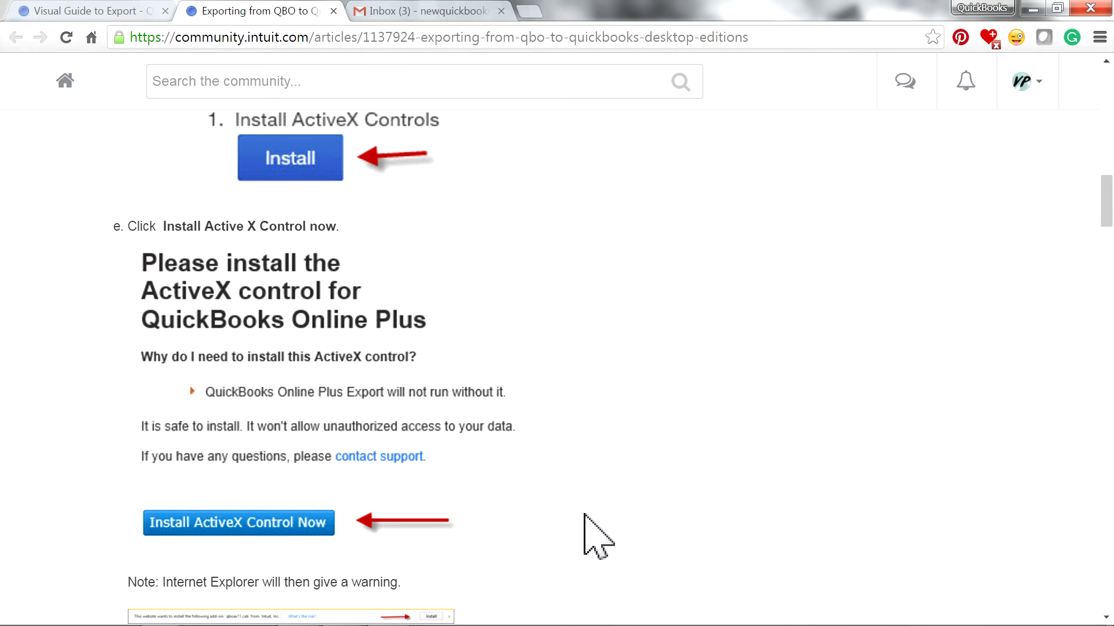
{"action": "scroll", "coordinate": [615, 522], "scroll_direction": "down", "scroll_amount": 5}
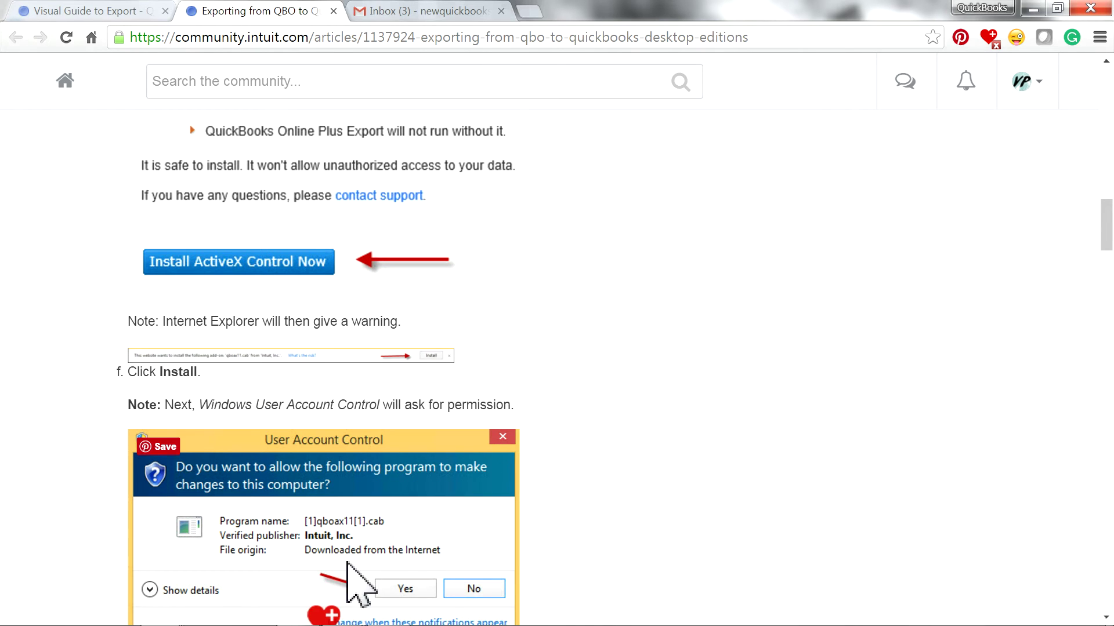
{"action": "scroll", "coordinate": [420, 576], "scroll_direction": "down", "scroll_amount": 2}
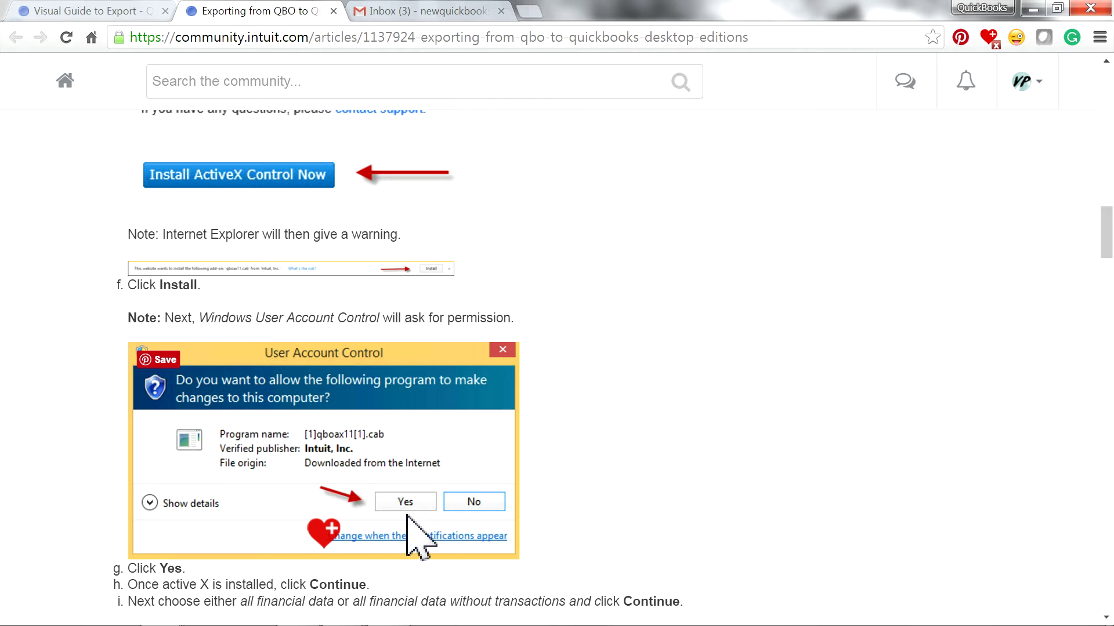
{"action": "scroll", "coordinate": [777, 519], "scroll_direction": "down", "scroll_amount": 2}
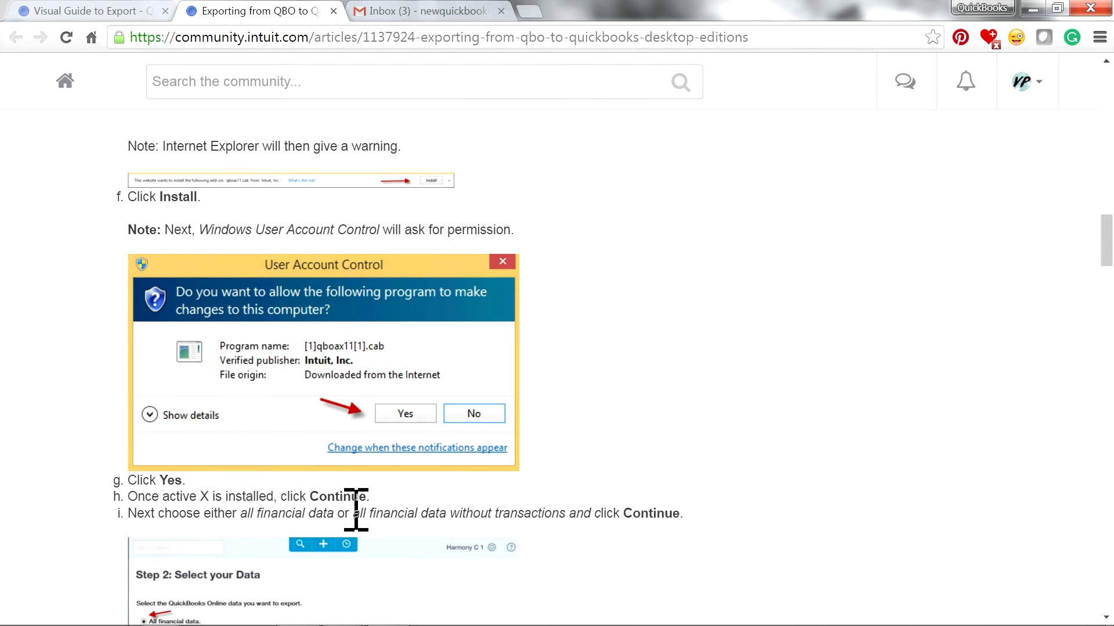
{"action": "scroll", "coordinate": [356, 511], "scroll_direction": "down", "scroll_amount": 2}
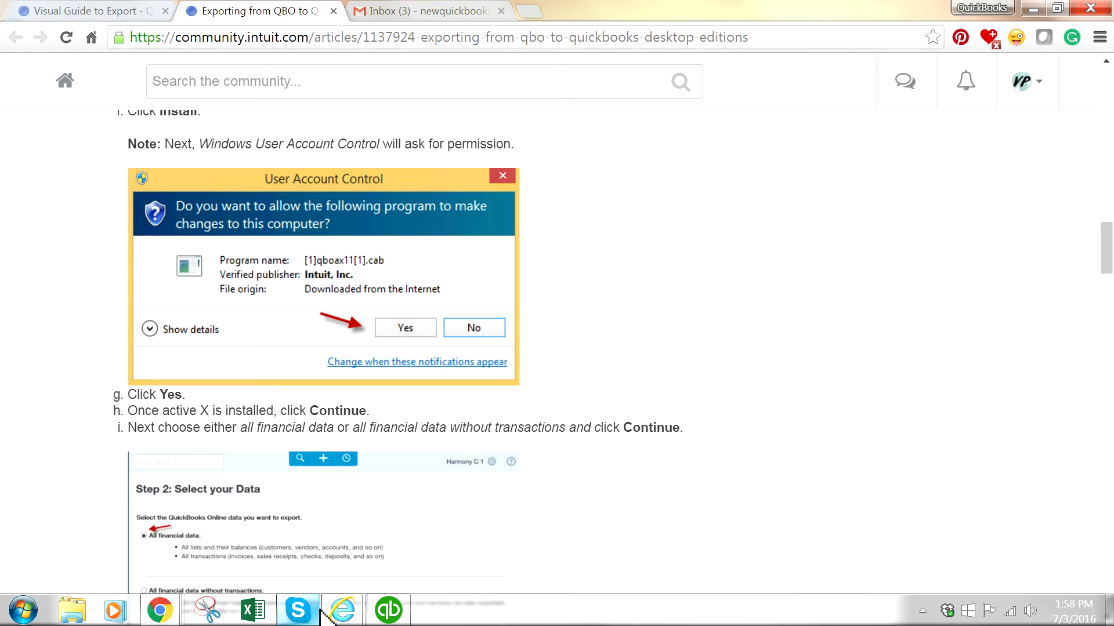
{"action": "left_click", "coordinate": [342, 616]}
Step: Continue past export preparation, choose to export all financial data, and proceed
{"action": "left_click", "coordinate": [404, 545]}
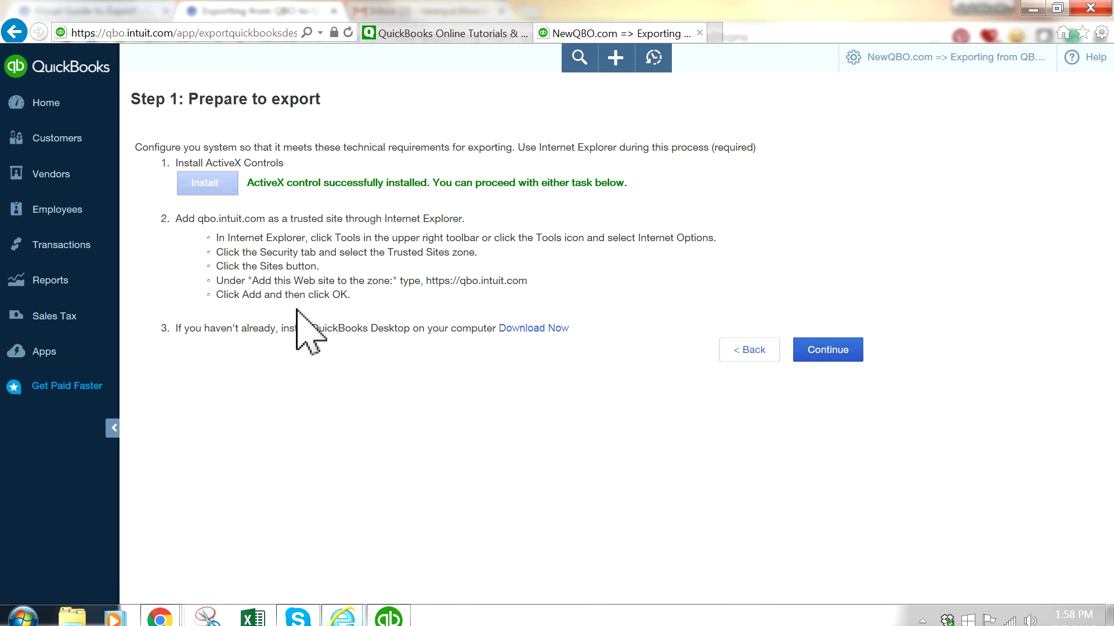
{"action": "left_click", "coordinate": [815, 359]}
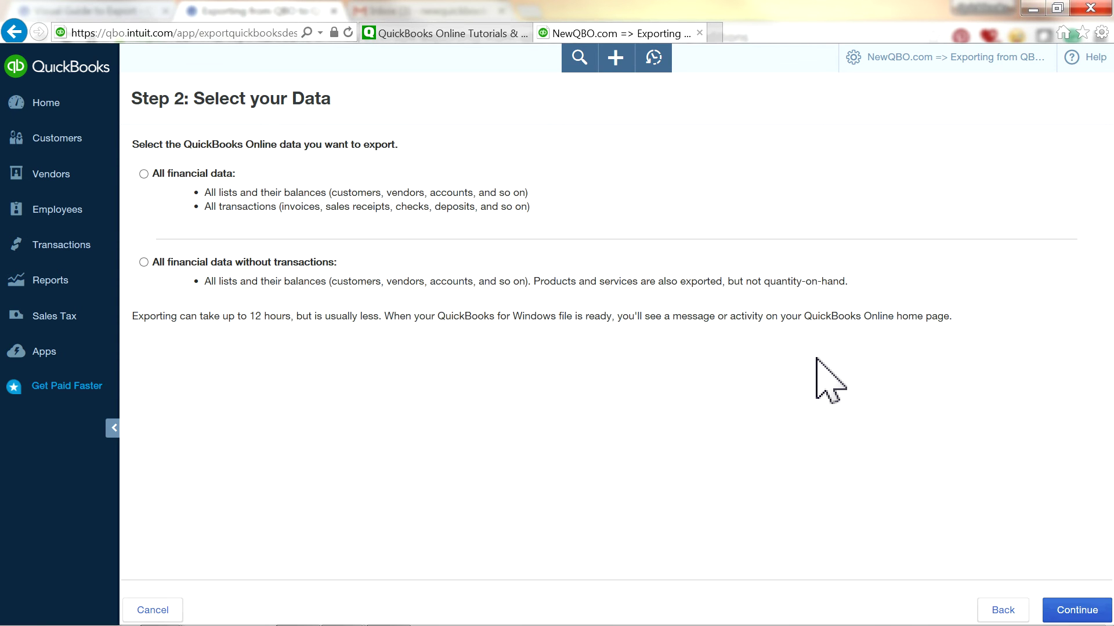
{"action": "left_click", "coordinate": [143, 174]}
{"action": "left_click", "coordinate": [1071, 611]}
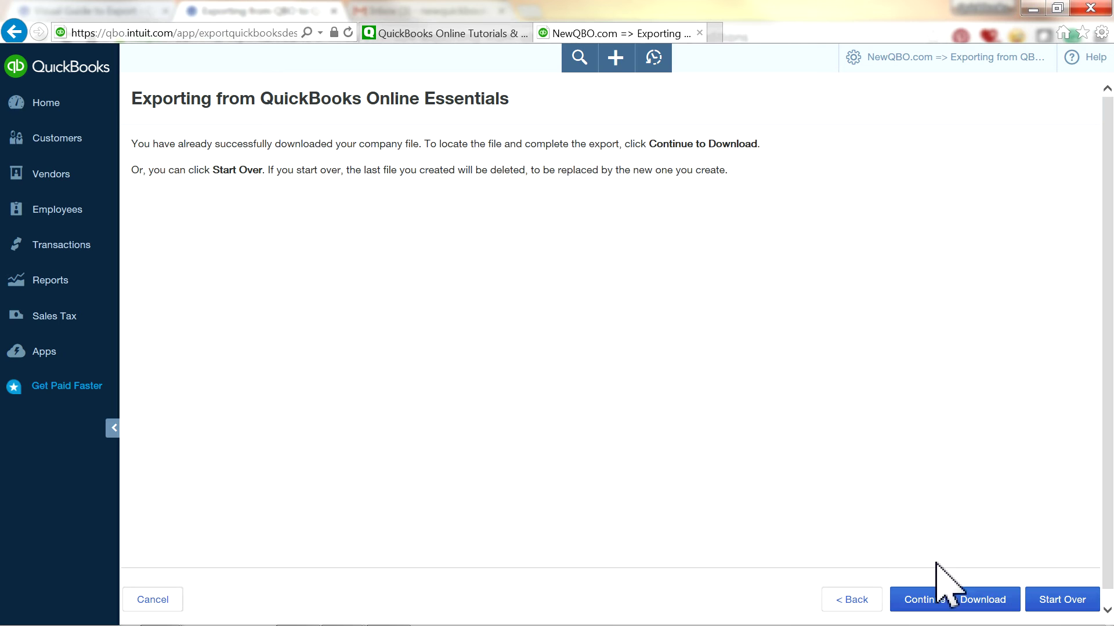
Step: Start the export over and accept the Step 3 limitations to submit the data request
{"action": "left_click", "coordinate": [1038, 602]}
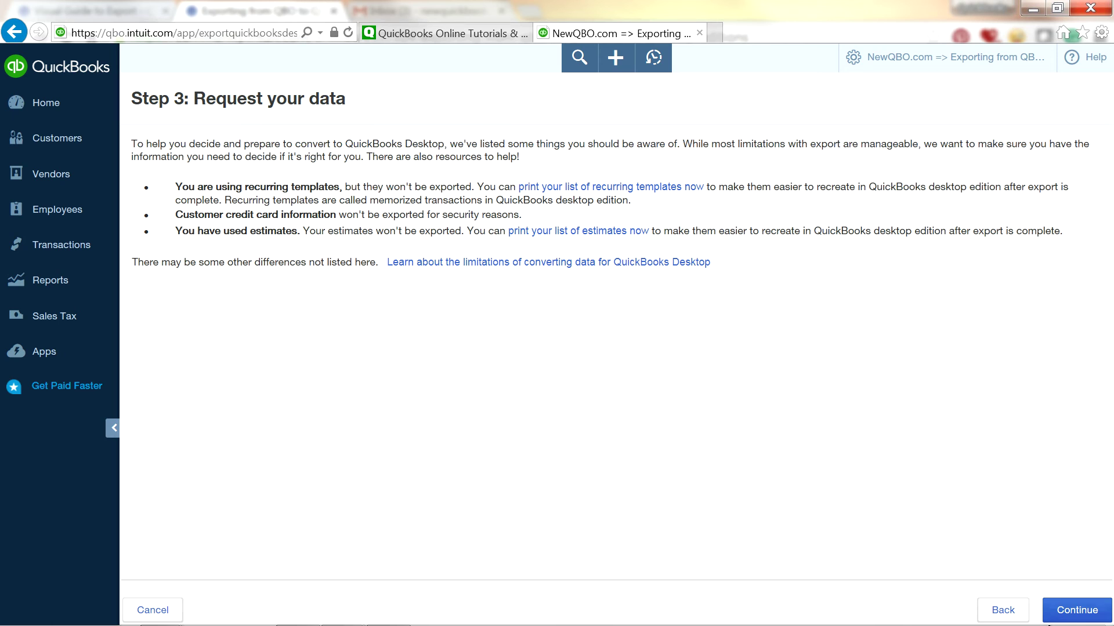
{"action": "left_click", "coordinate": [1064, 614]}
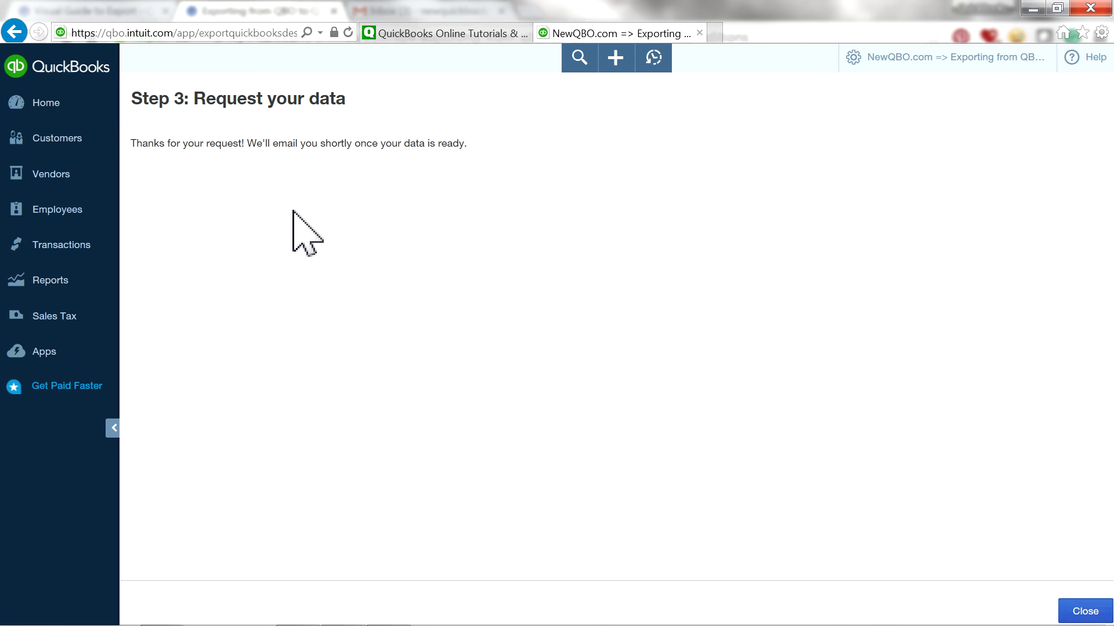
{"action": "mouse_move", "coordinate": [186, 625]}
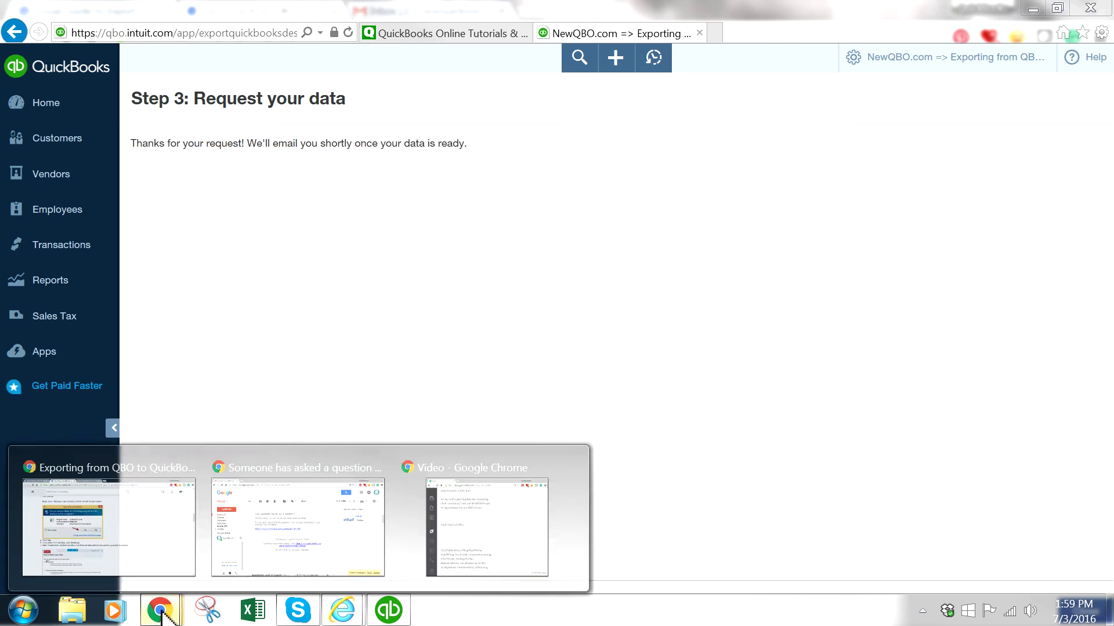
Step: Read the 'Company Data Ready for Download' email in Gmail, then return to the inbox
{"action": "mouse_move", "coordinate": [148, 551]}
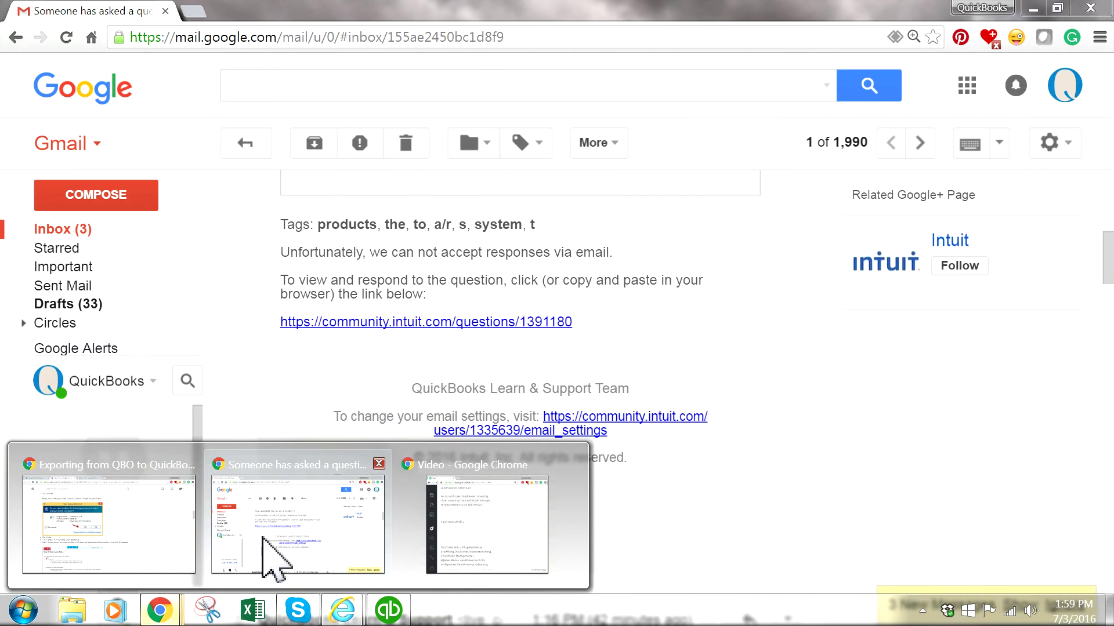
{"action": "left_click", "coordinate": [139, 551]}
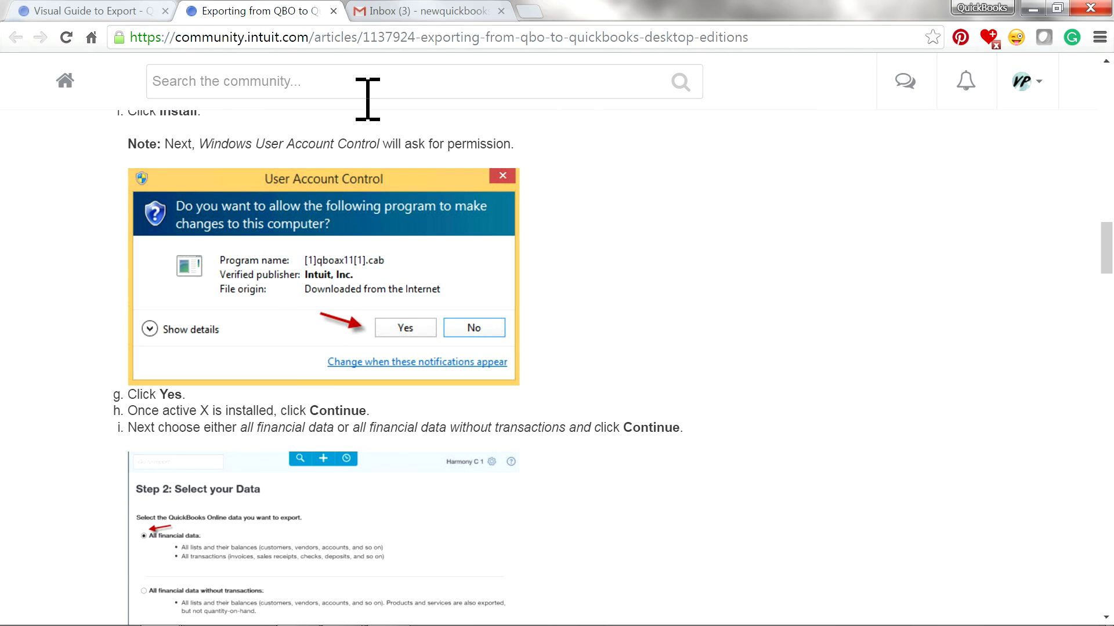
{"action": "left_click", "coordinate": [385, 10]}
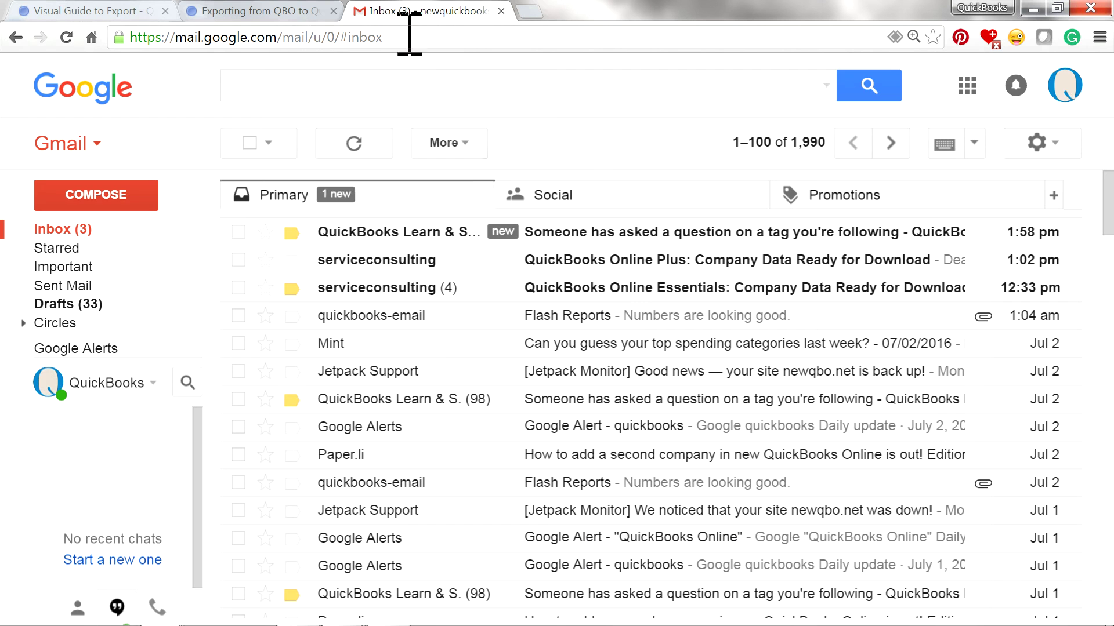
{"action": "left_click", "coordinate": [653, 288]}
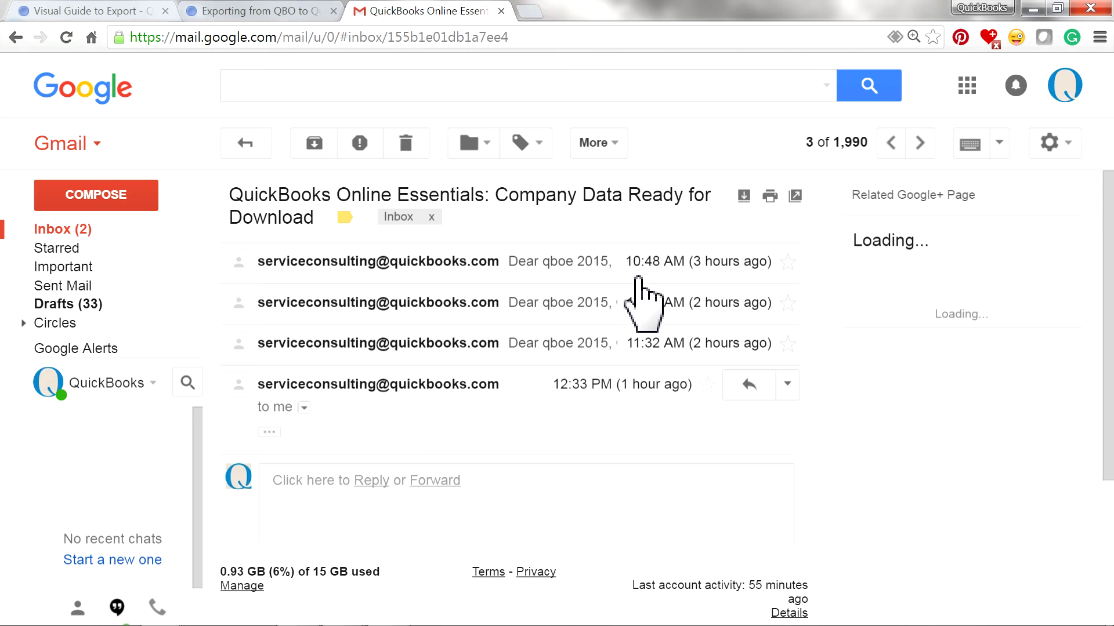
{"action": "left_click", "coordinate": [485, 261]}
{"action": "scroll", "coordinate": [737, 440], "scroll_direction": "down", "scroll_amount": 2}
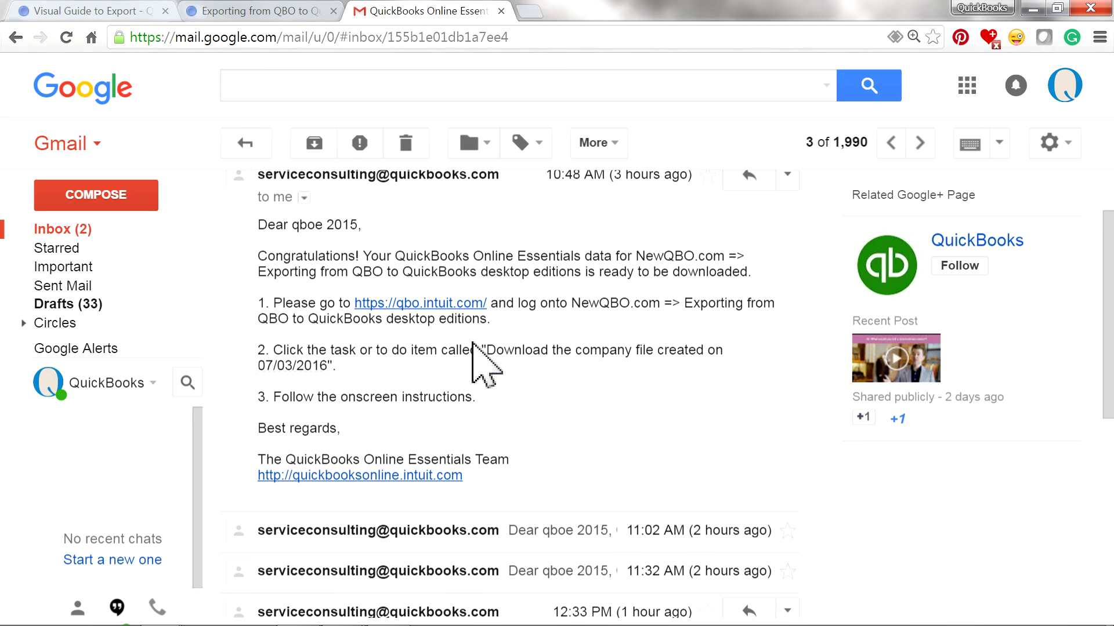
{"action": "scroll", "coordinate": [656, 429], "scroll_direction": "up", "scroll_amount": 2}
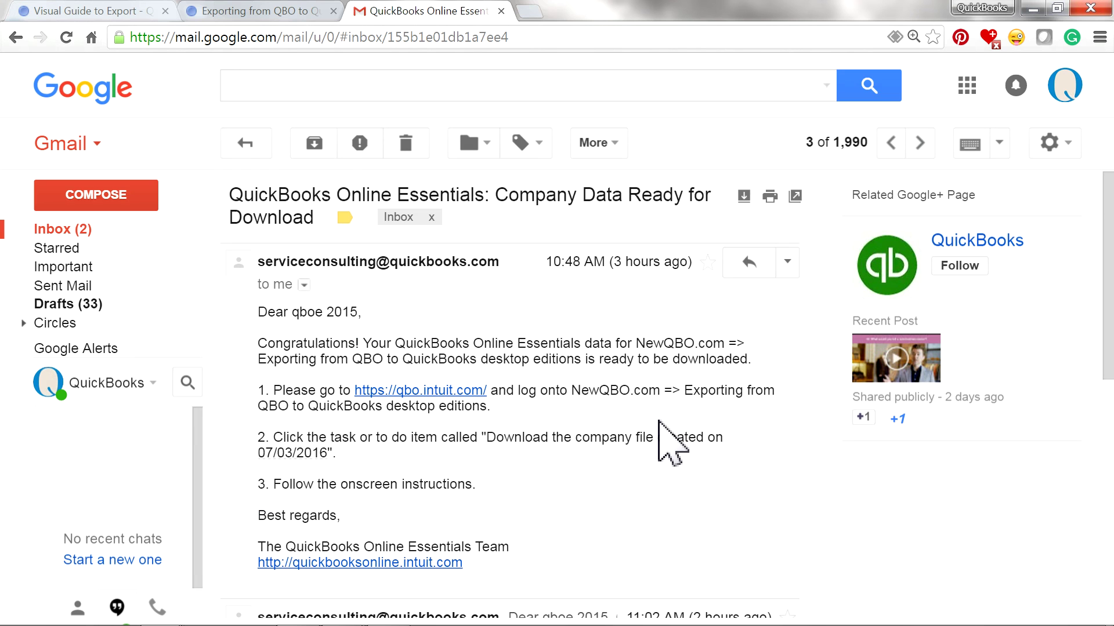
{"action": "left_click", "coordinate": [63, 232]}
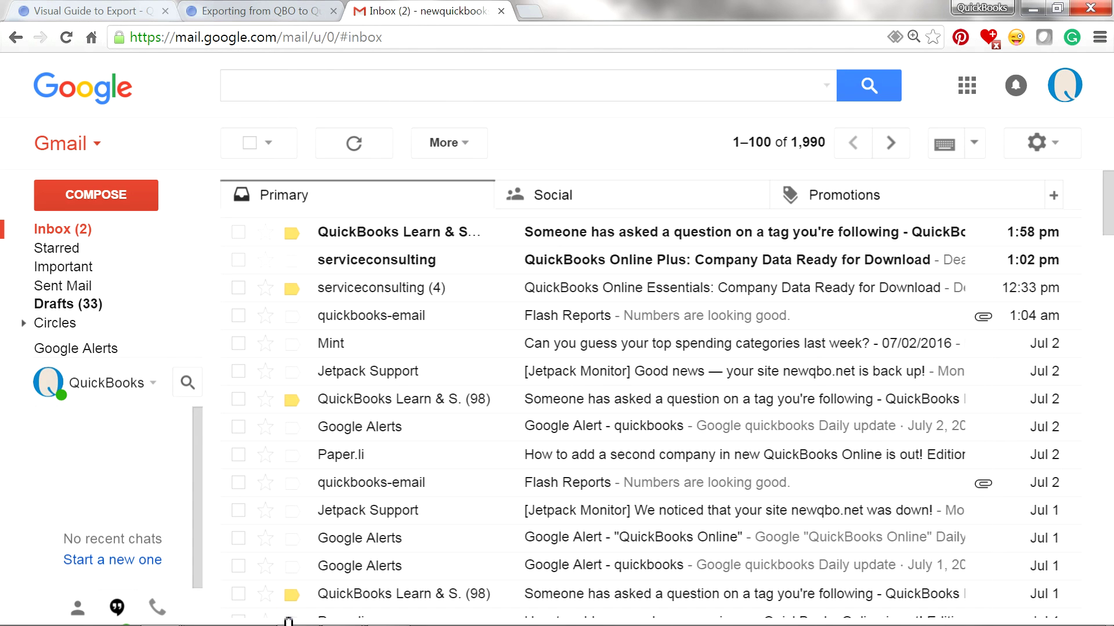
Step: Close the request confirmation and take action on the home page's download-company-file task
{"action": "mouse_move", "coordinate": [341, 619]}
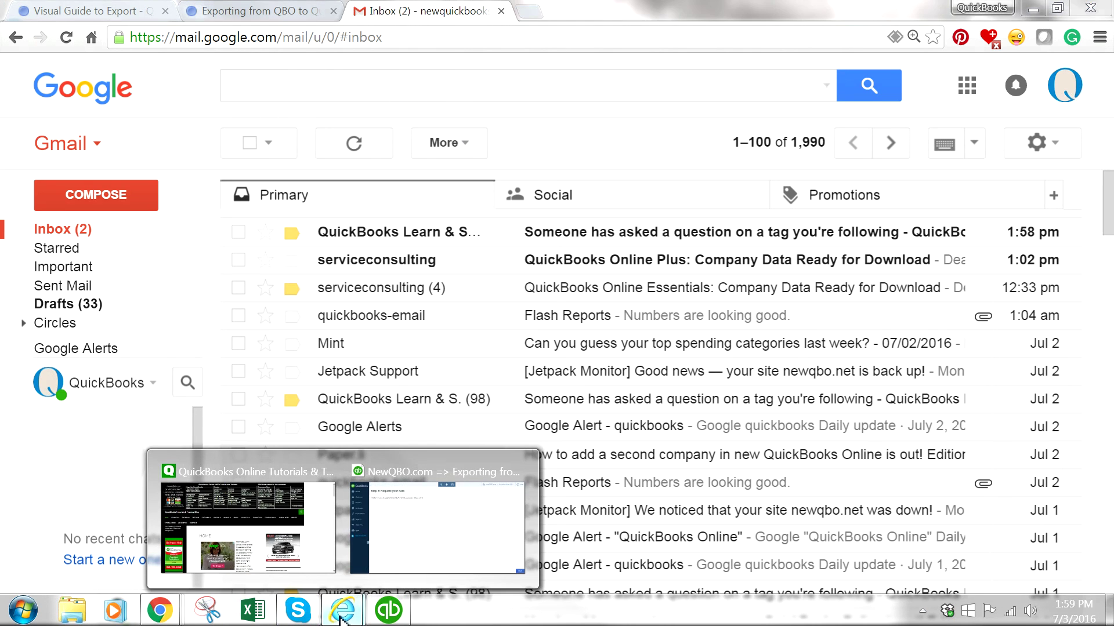
{"action": "left_click", "coordinate": [414, 566]}
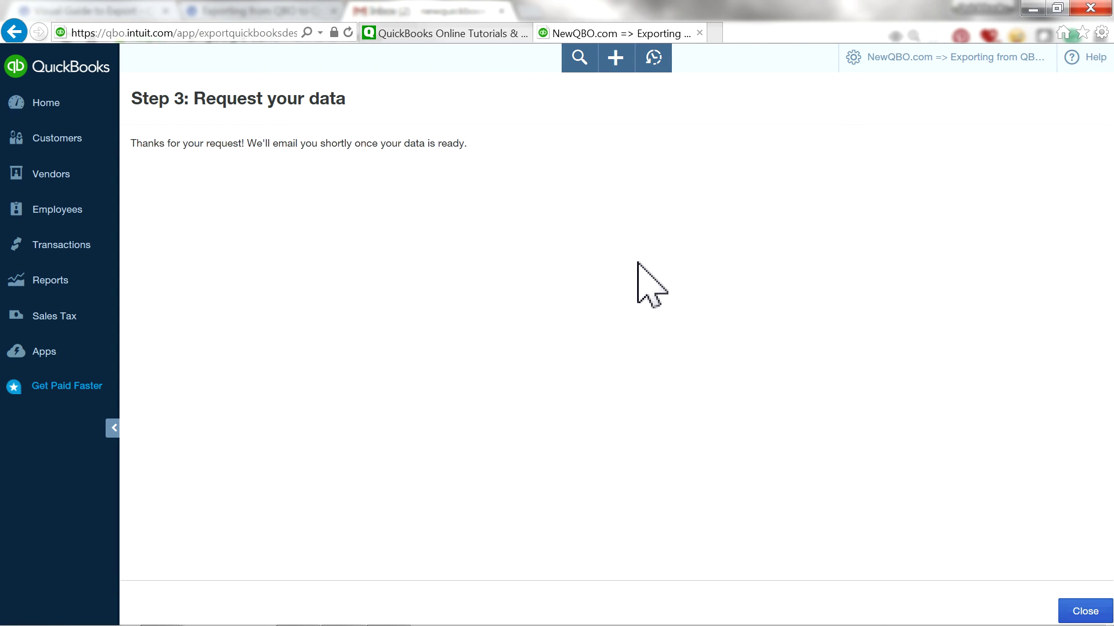
{"action": "left_click", "coordinate": [1079, 612]}
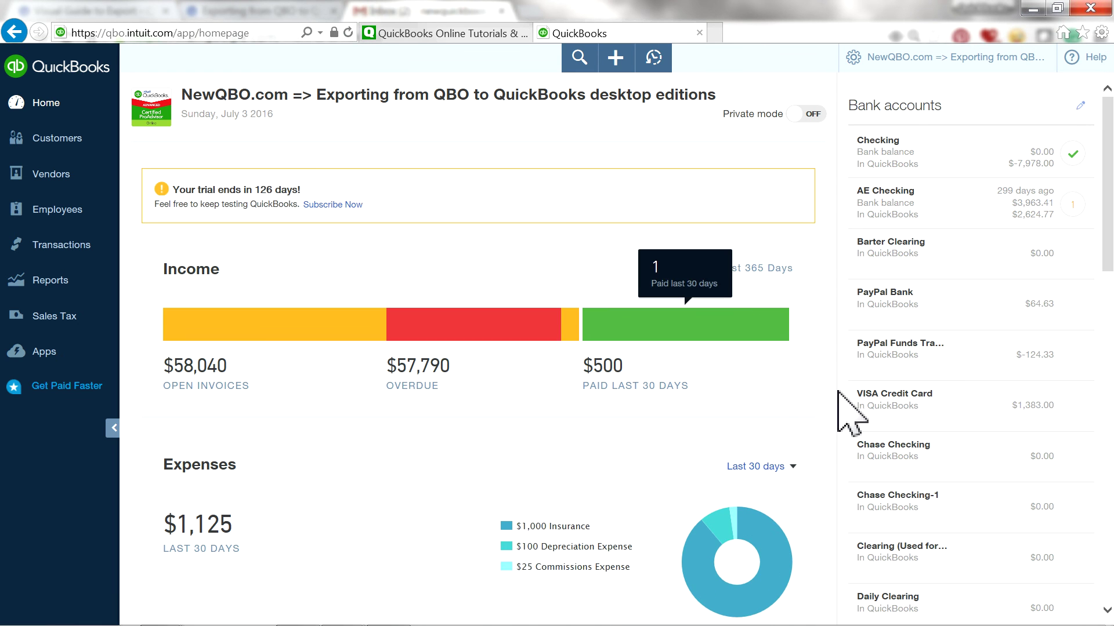
{"action": "scroll", "coordinate": [835, 418], "scroll_direction": "down", "scroll_amount": 4}
{"action": "scroll", "coordinate": [850, 417], "scroll_direction": "down", "scroll_amount": 3}
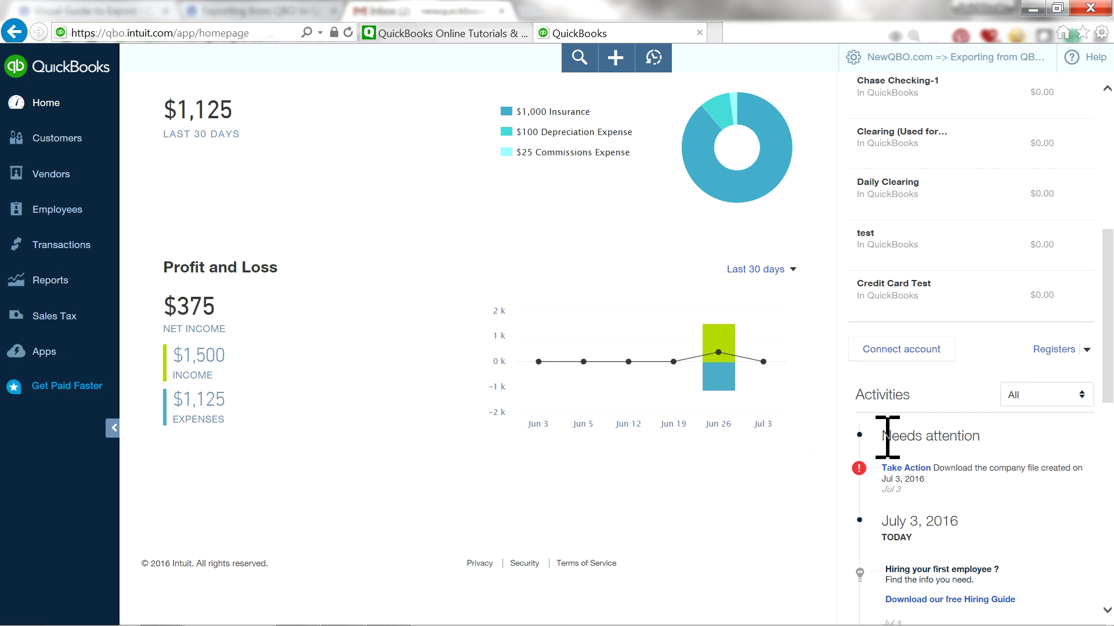
{"action": "left_click_drag", "start_coordinate": [887, 437], "coordinate": [938, 444]}
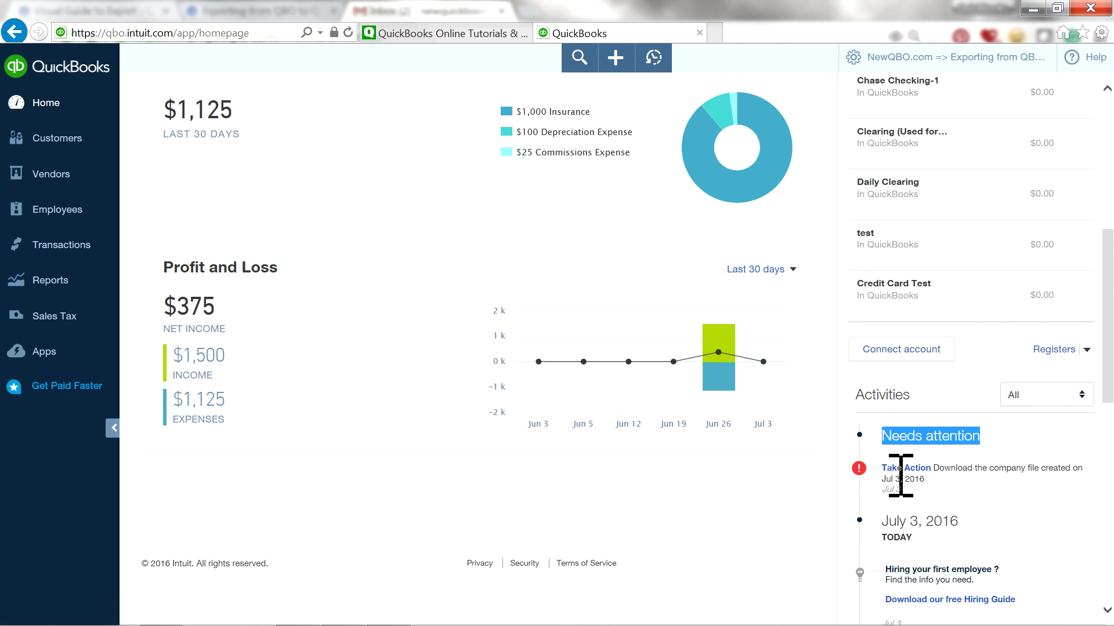
{"action": "left_click", "coordinate": [891, 469]}
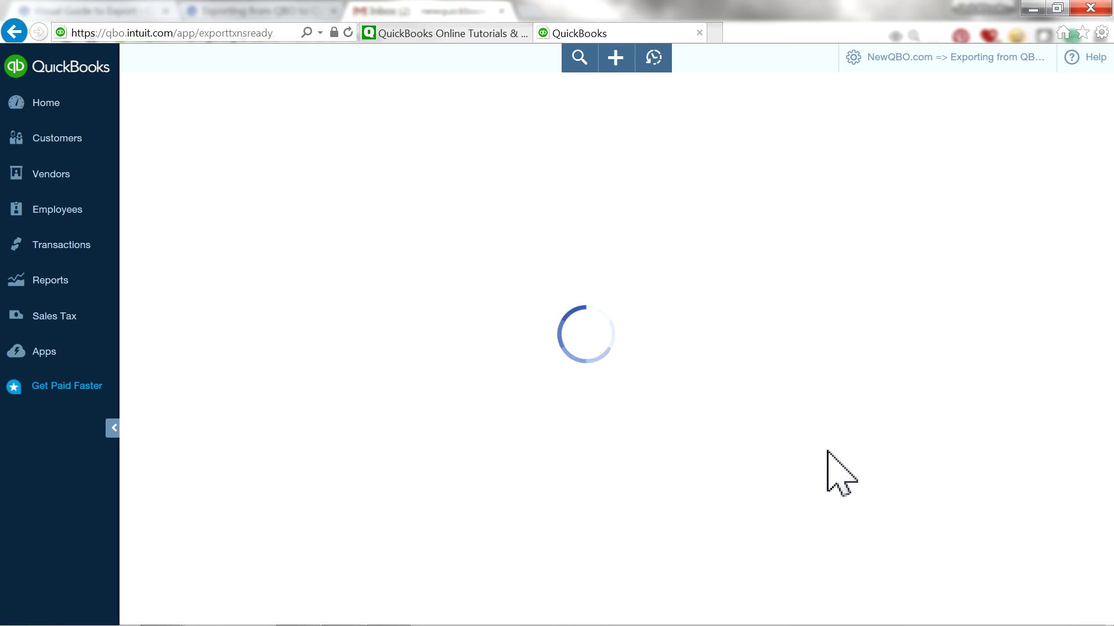